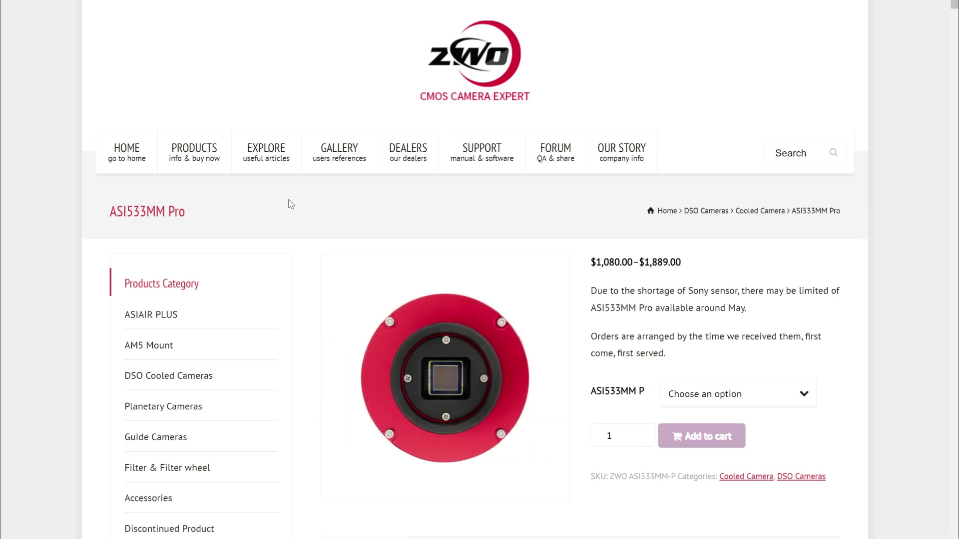
Scroll the ASI533MM Pro page down to the banner and 1-inch sensor-size graphic.
scroll(913, 479, down, 6)
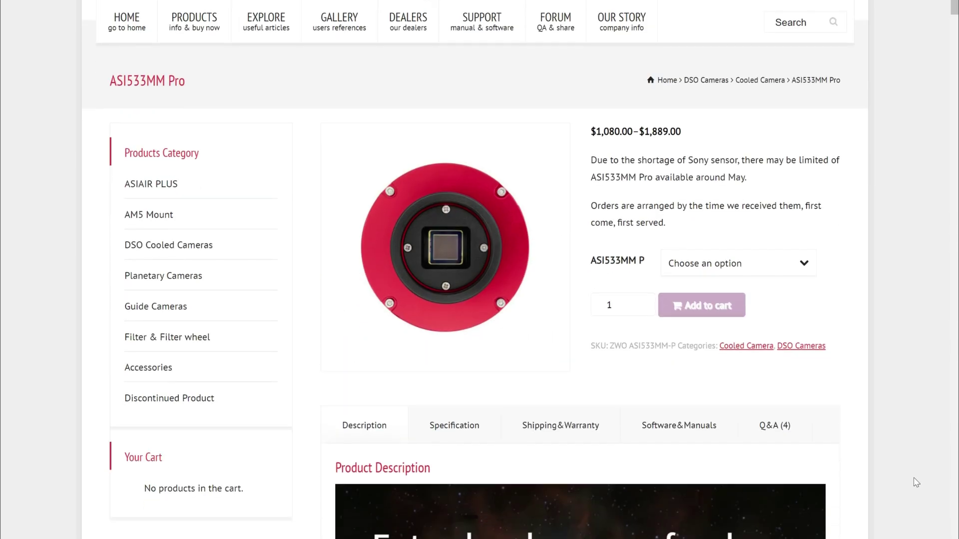
scroll(915, 482, down, 7)
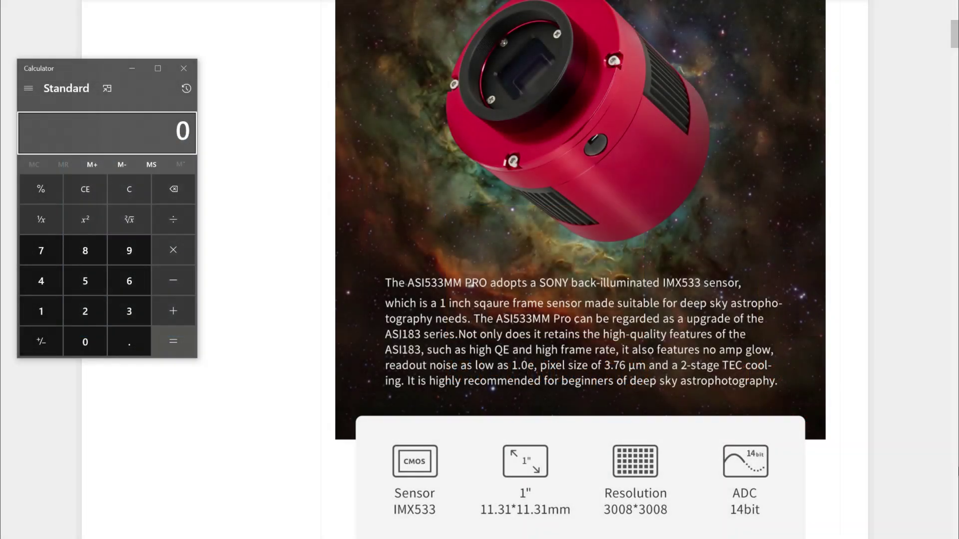
Calculate 250 × 2.7 = 675 and 250 × 2 = 500, then close Calculator.
text(250)
text(*)
text(2.)
text(7)
key(Return)
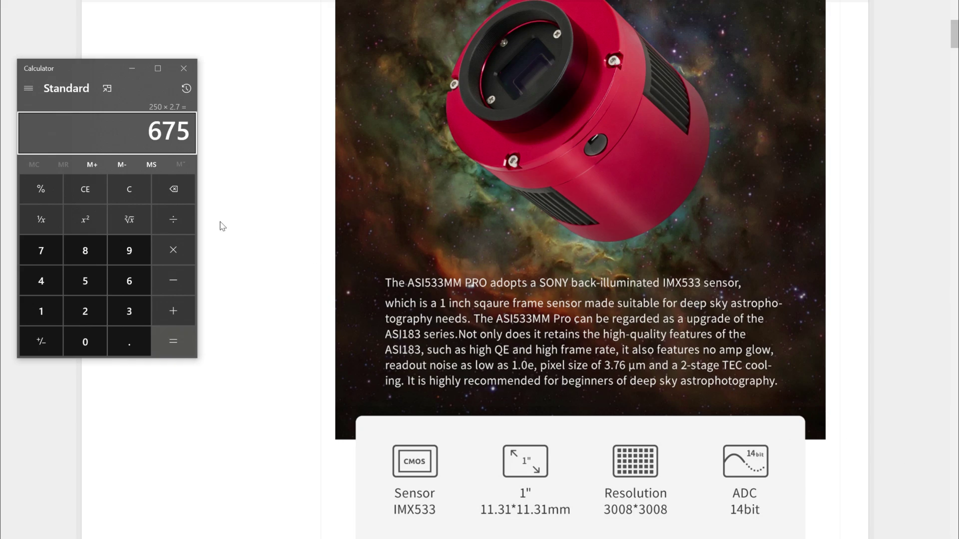
click(127, 189)
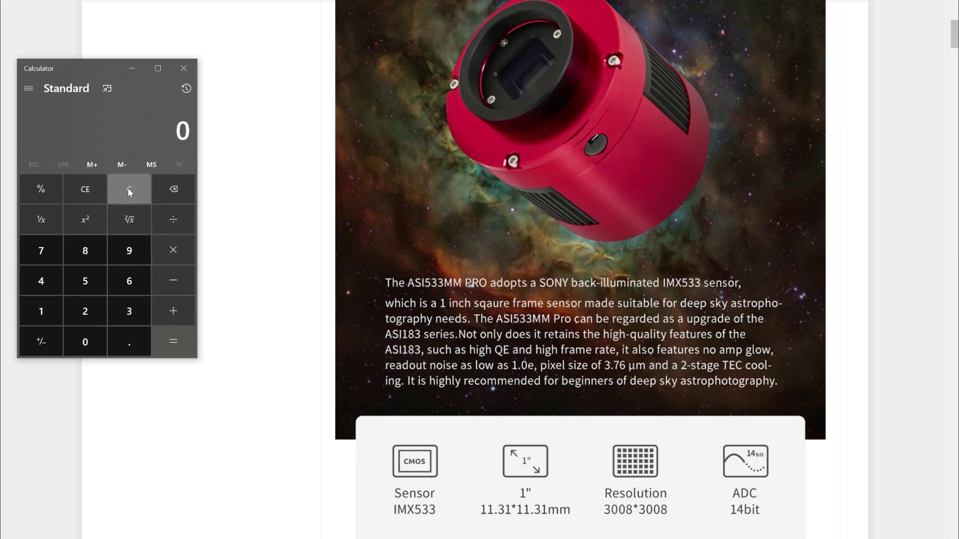
text(250)
key(asterisk)
text(2)
key(Return)
click(177, 69)
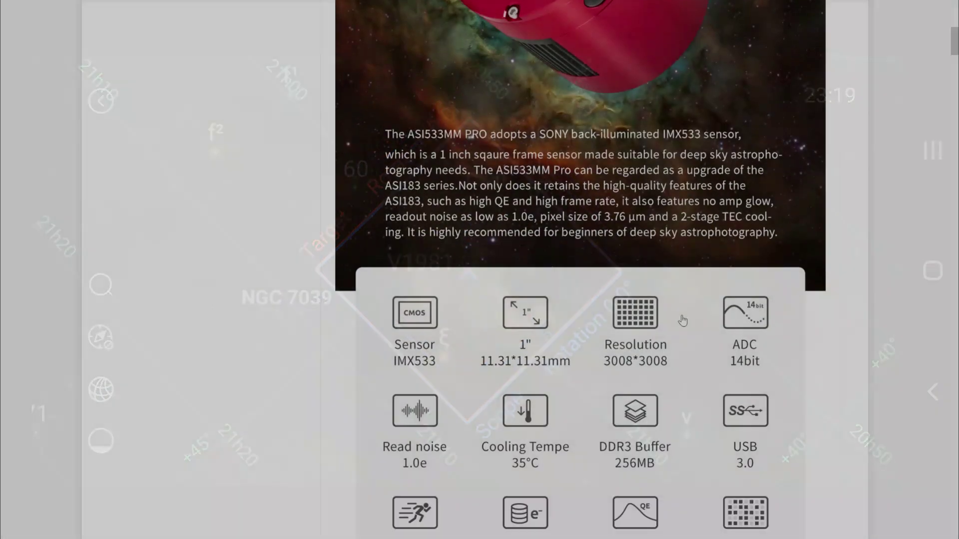
Scroll past the spec grid and Full upgrade table to the gain, dynamic range and read-noise charts.
scroll(682, 318, down, 3)
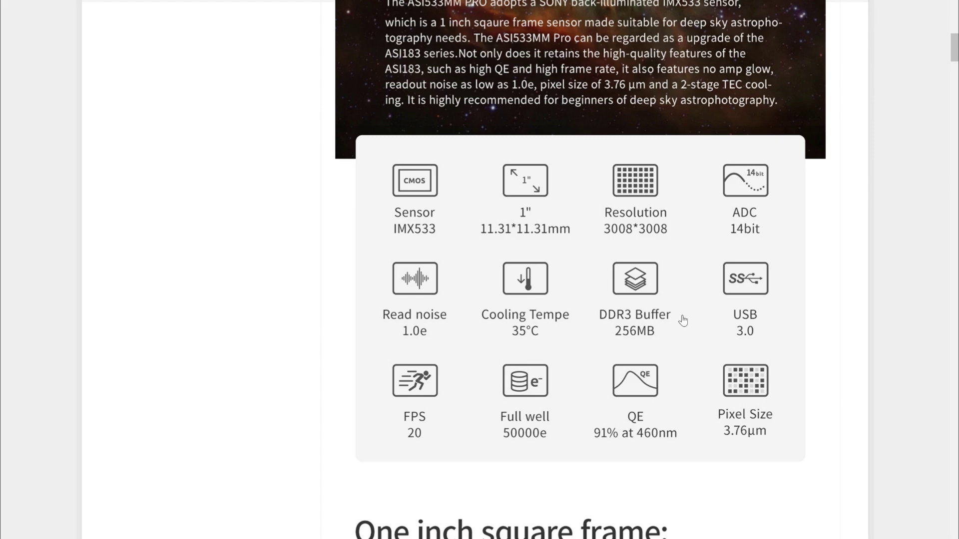
scroll(682, 320, down, 4)
scroll(682, 320, down, 5)
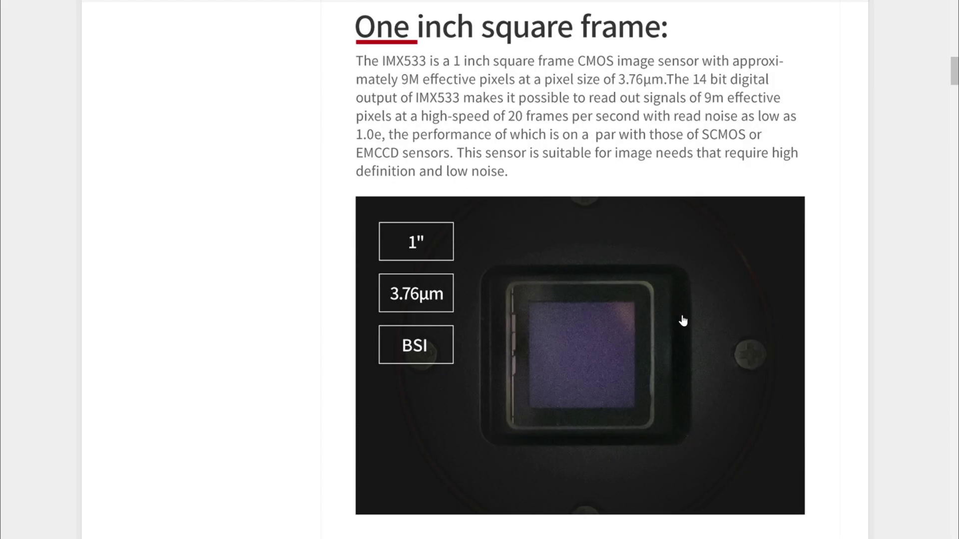
scroll(682, 320, down, 9)
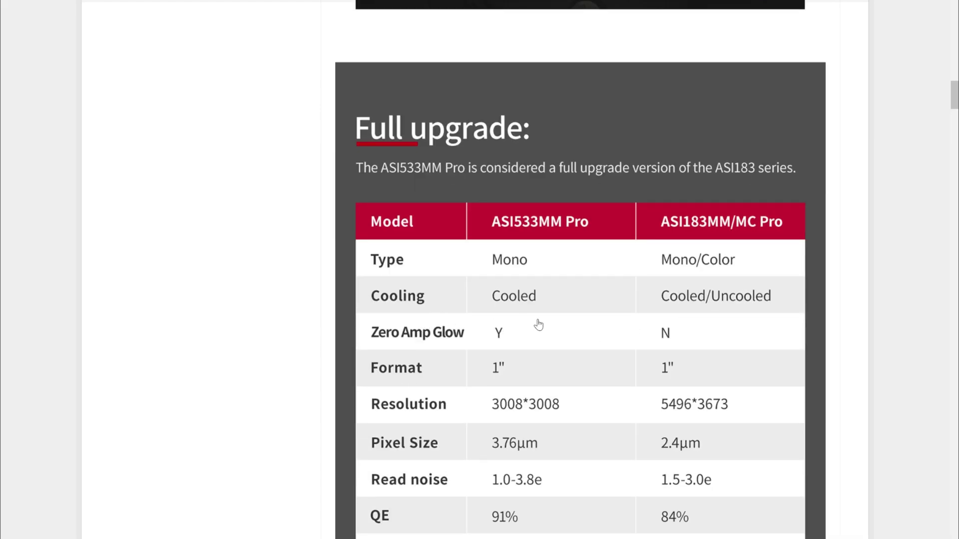
scroll(566, 335, down, 6)
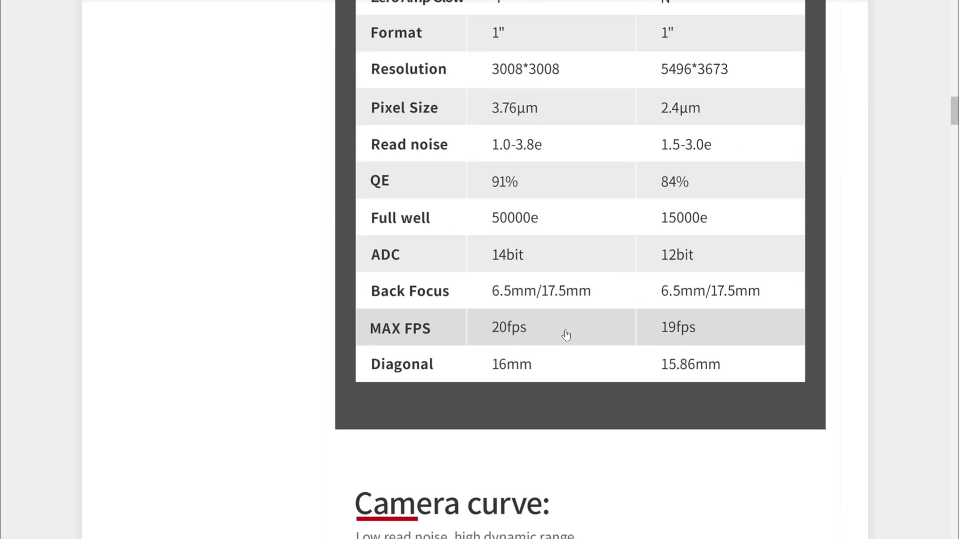
scroll(566, 331, down, 10)
scroll(568, 333, down, 12)
scroll(567, 332, down, 6)
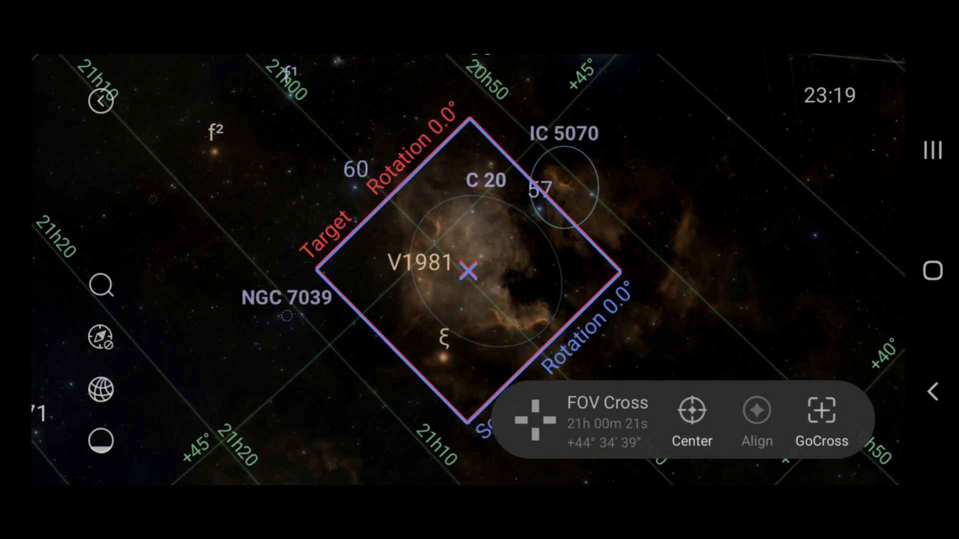
Zoom and pan the sky atlas around Cygnus and Perseus.
scroll(468, 270, down, 6)
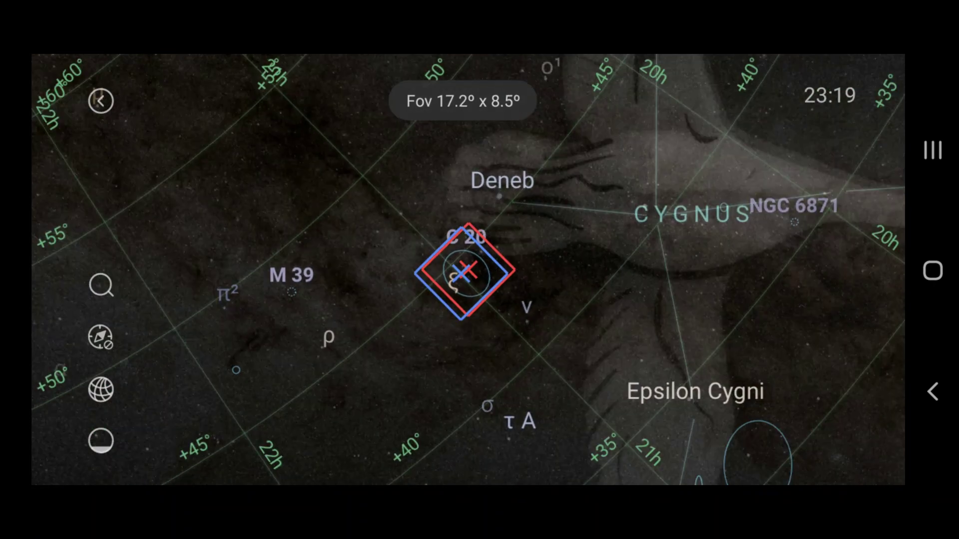
scroll(468, 270, down, 8)
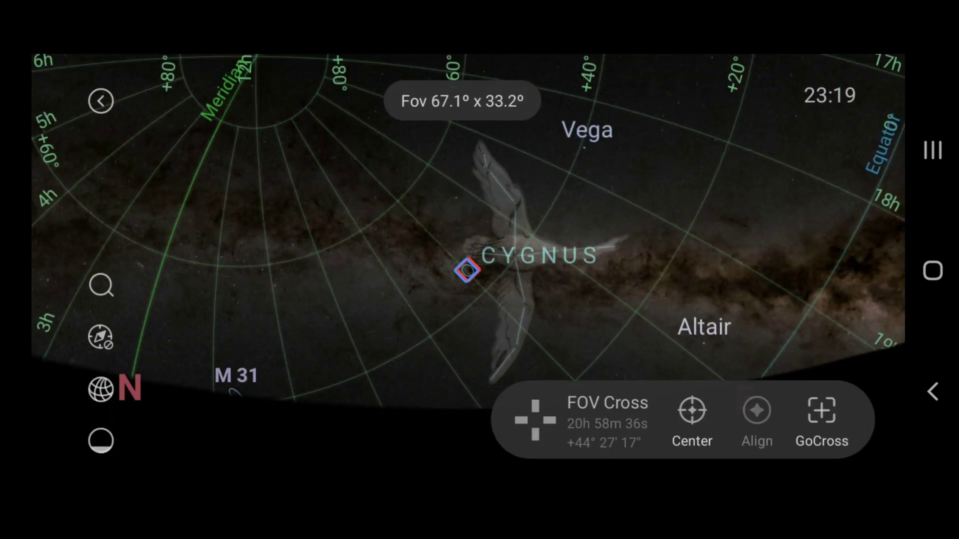
mouse_move(468, 270)
mouse_down()
mouse_move(526, 276)
mouse_move(582, 317)
mouse_move(672, 332)
mouse_move(734, 286)
mouse_move(805, 158)
mouse_up()
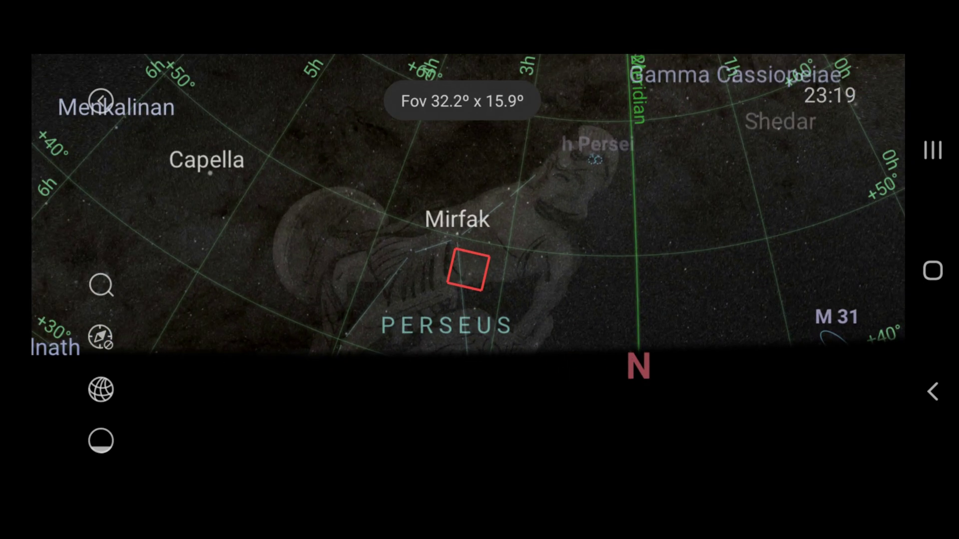
click(468, 270)
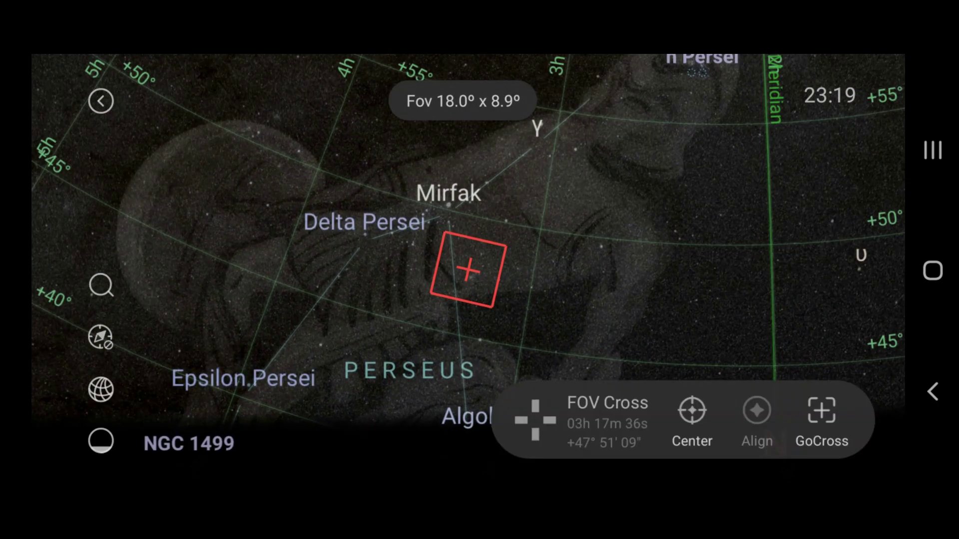
scroll(468, 270, up, 5)
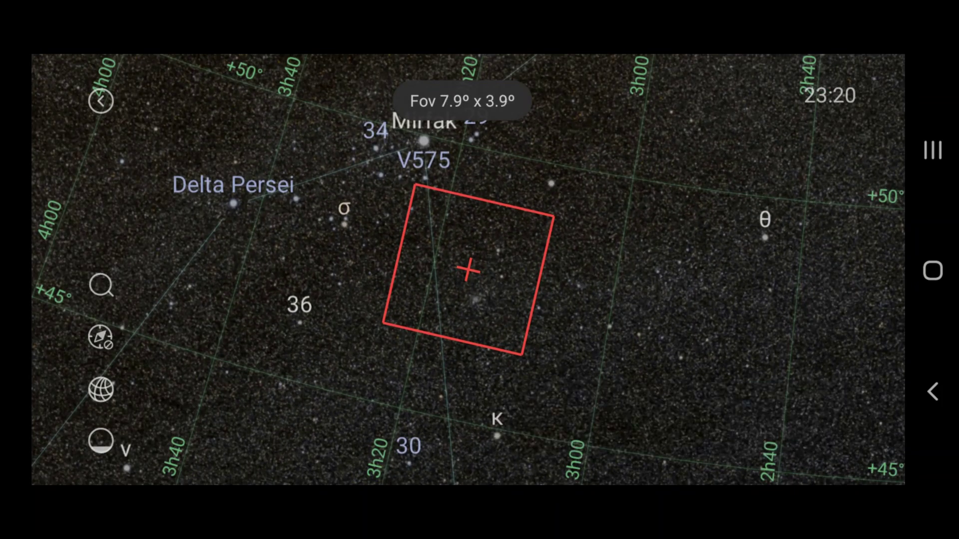
drag(449, 200, 573, 275)
drag(400, 200, 522, 373)
drag(450, 200, 492, 326)
scroll(468, 270, down, 2)
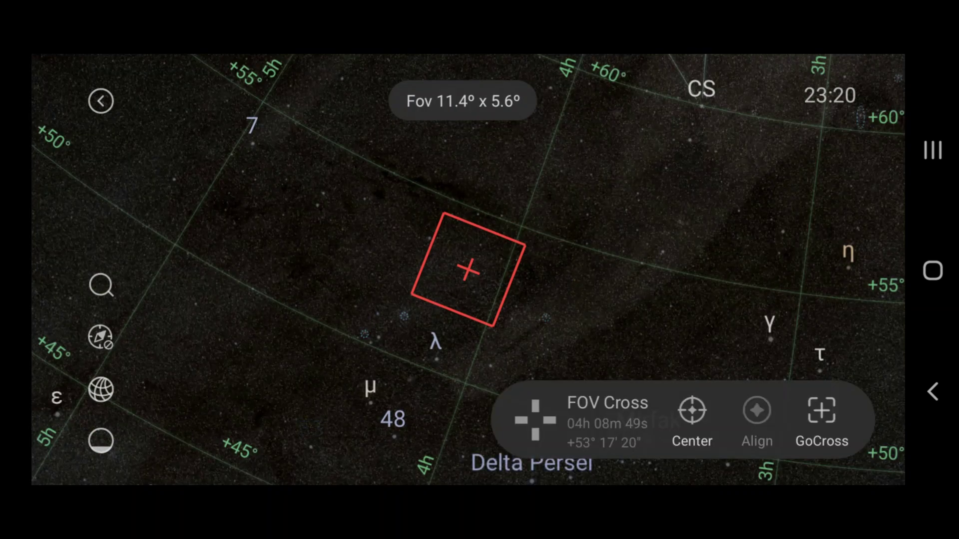
scroll(467, 270, down, 3)
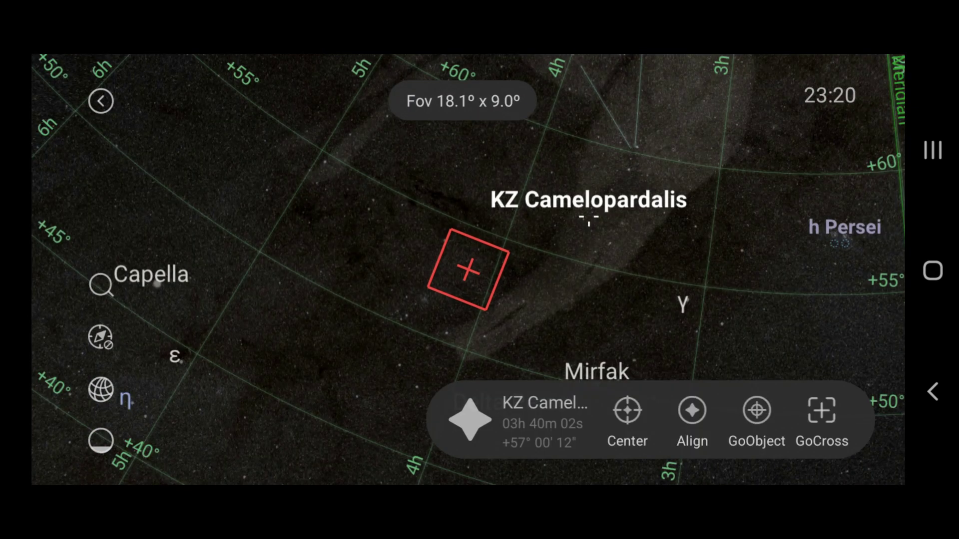
drag(597, 371, 268, 214)
scroll(468, 270, up, 2)
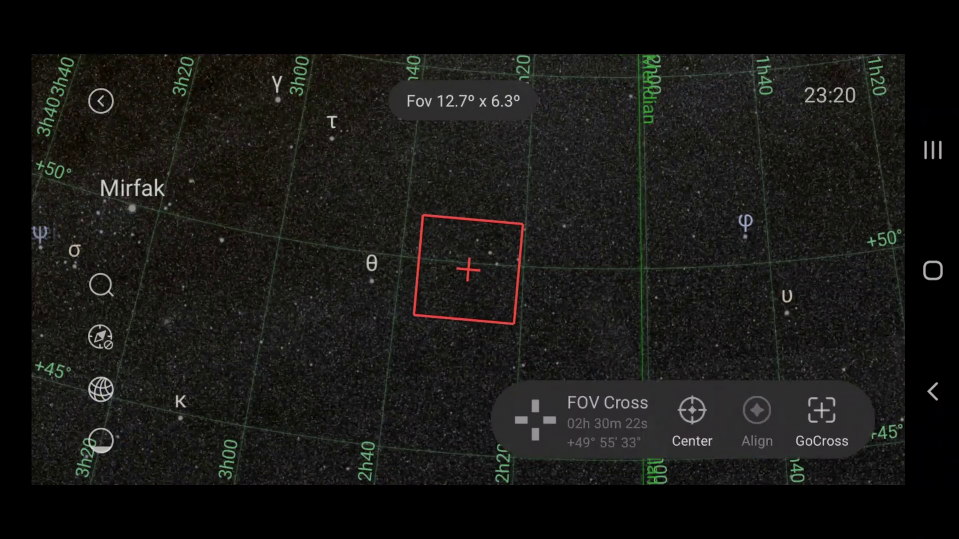
drag(468, 200, 464, 420)
scroll(468, 270, up, 3)
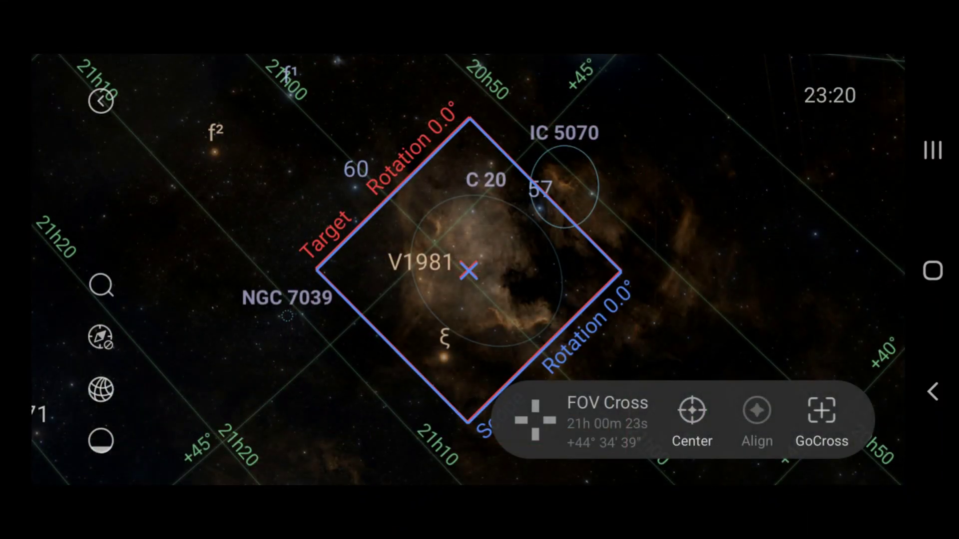
Shift the target frame west of the North America Nebula, near V2130 Cygni.
drag(507, 286, 468, 270)
drag(400, 248, 257, 225)
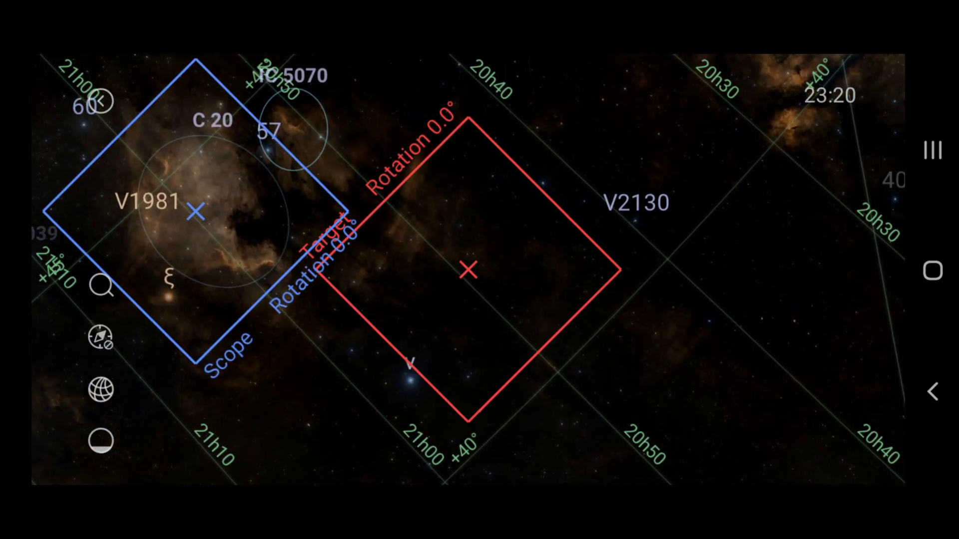
drag(399, 250, 374, 252)
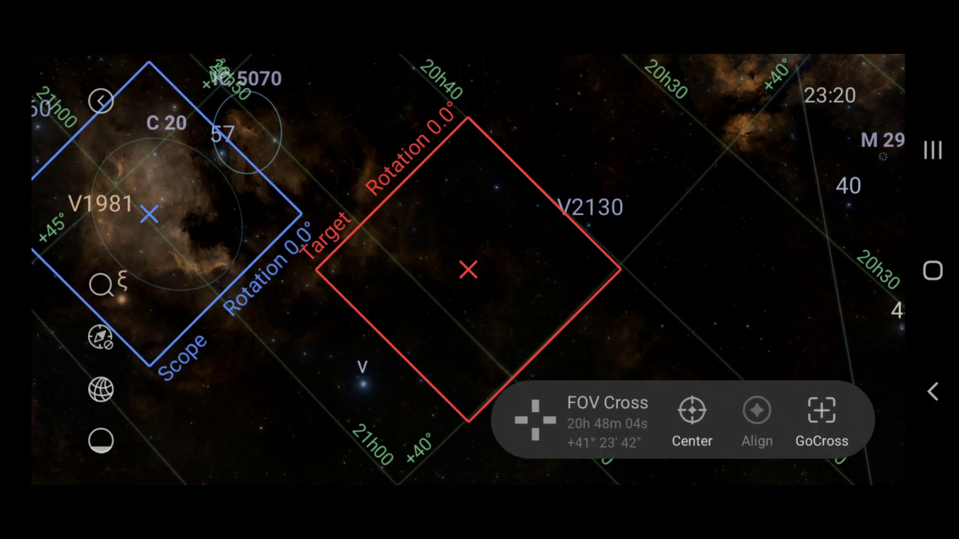
scroll(468, 270, down, 5)
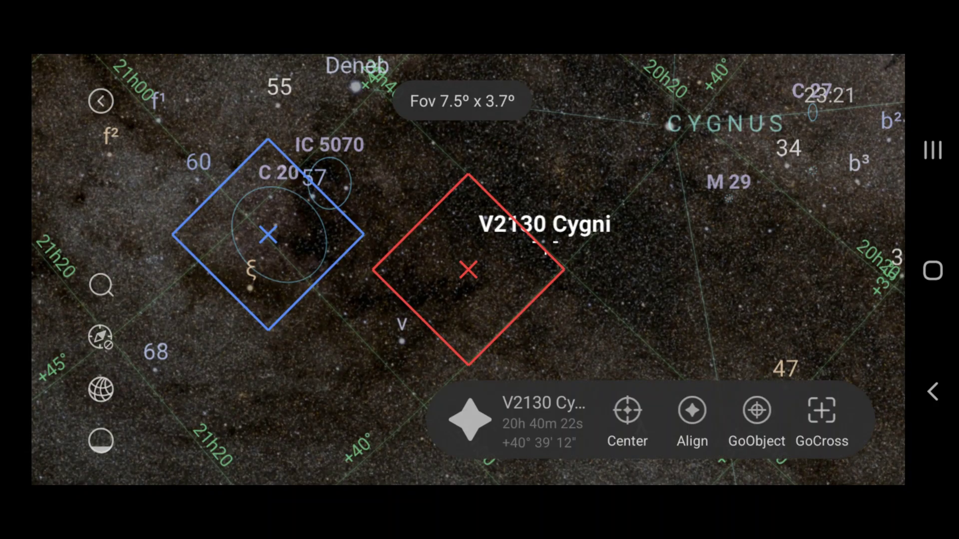
scroll(468, 269, down, 5)
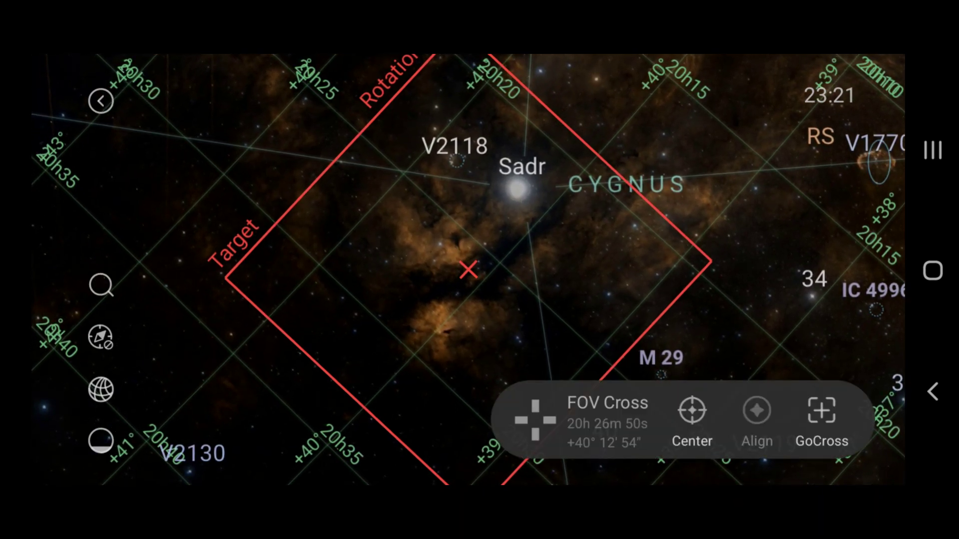
GoCross to slew the mount to the framed region around Sadr.
click(821, 419)
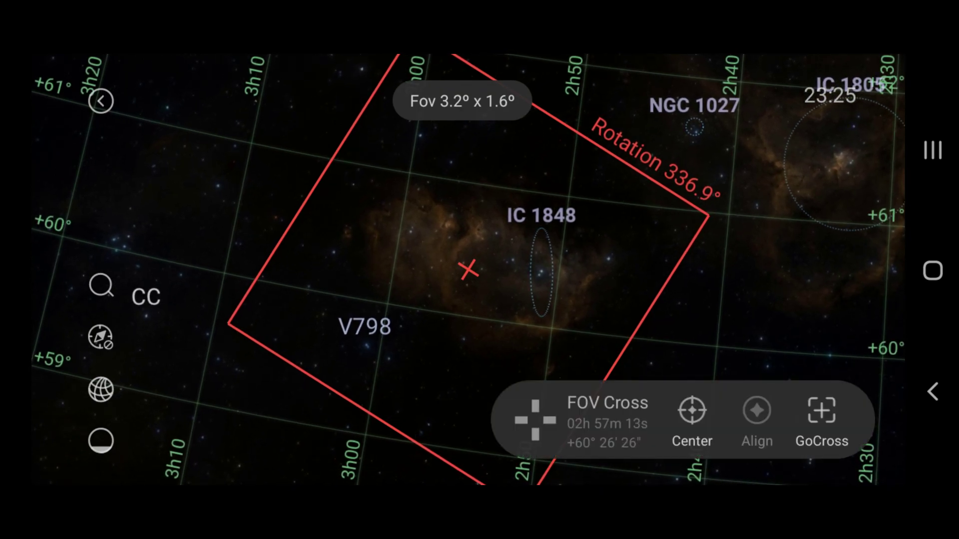
Slew the mount to the frame beside IC 1848 at 336.9° rotation.
click(822, 419)
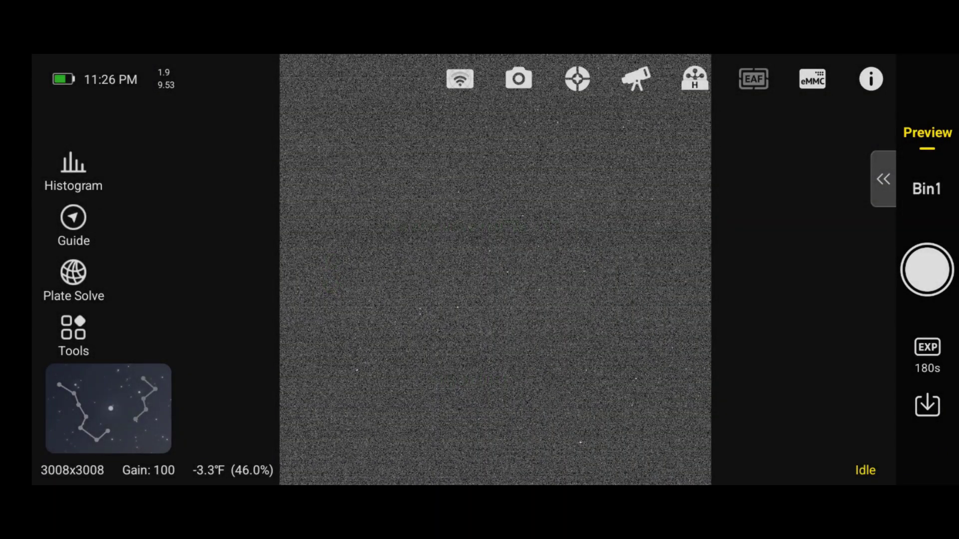
Start a 180 s preview exposure.
click(926, 269)
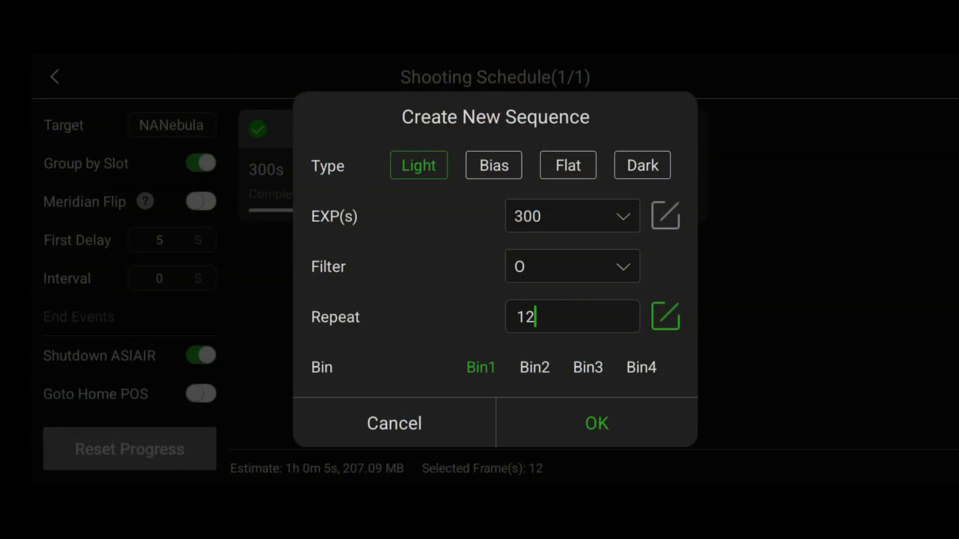
Add the 12 × 300 s O-filter Light sequence and hide the guiding graph.
key(Return)
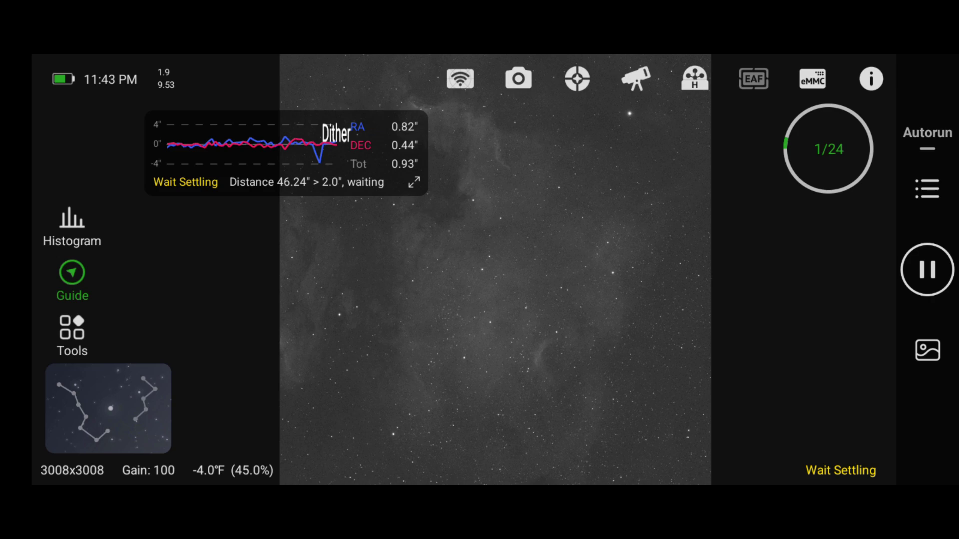
click(72, 279)
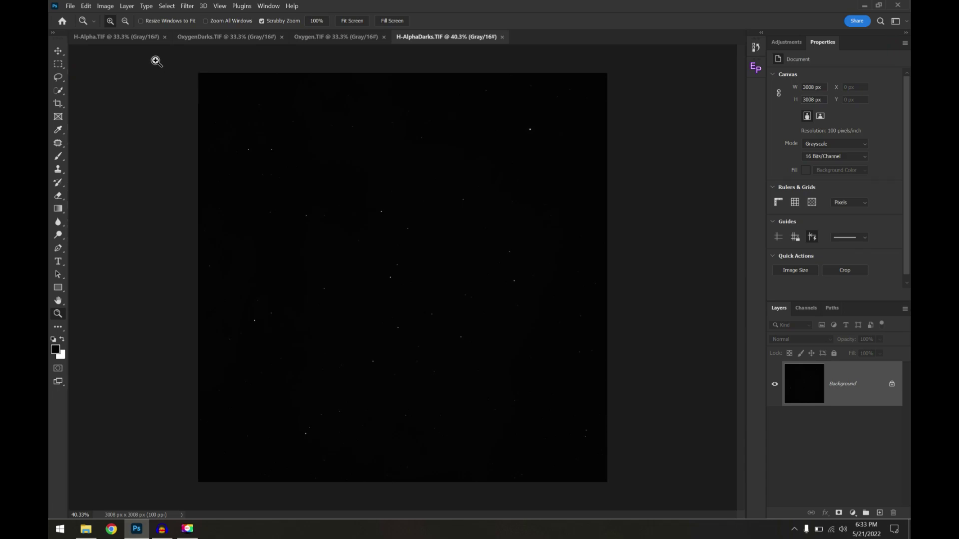
Stretch the H-Alpha stack with two Levels passes raising the black point, then stamp it.
click(133, 38)
drag(375, 169, 388, 184)
click(780, 43)
click(814, 67)
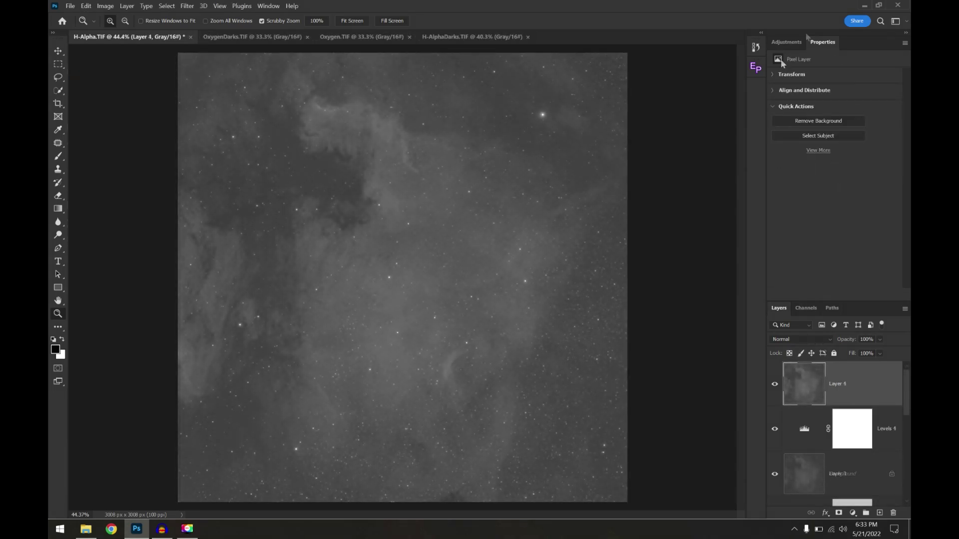
click(786, 42)
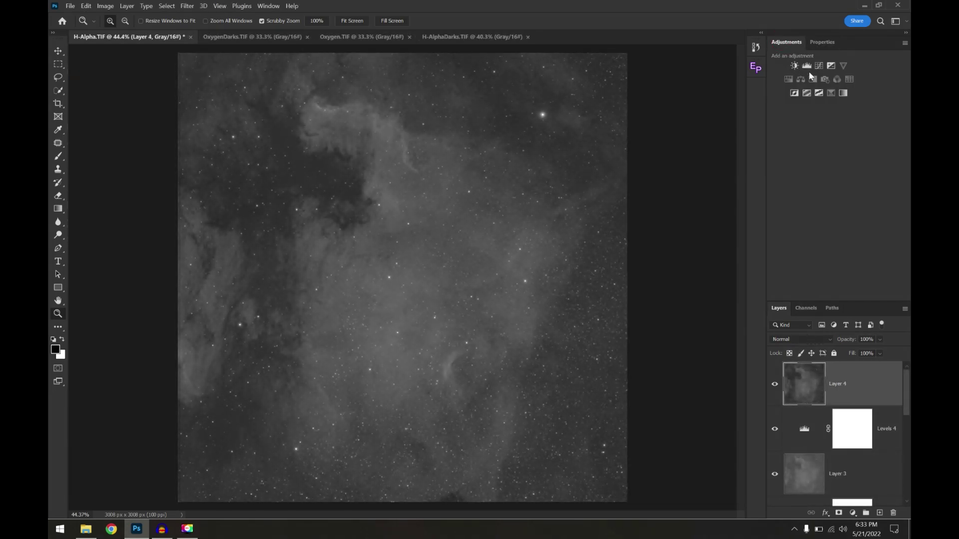
click(809, 68)
drag(789, 149, 843, 150)
key(ctrl+shift+alt+e)
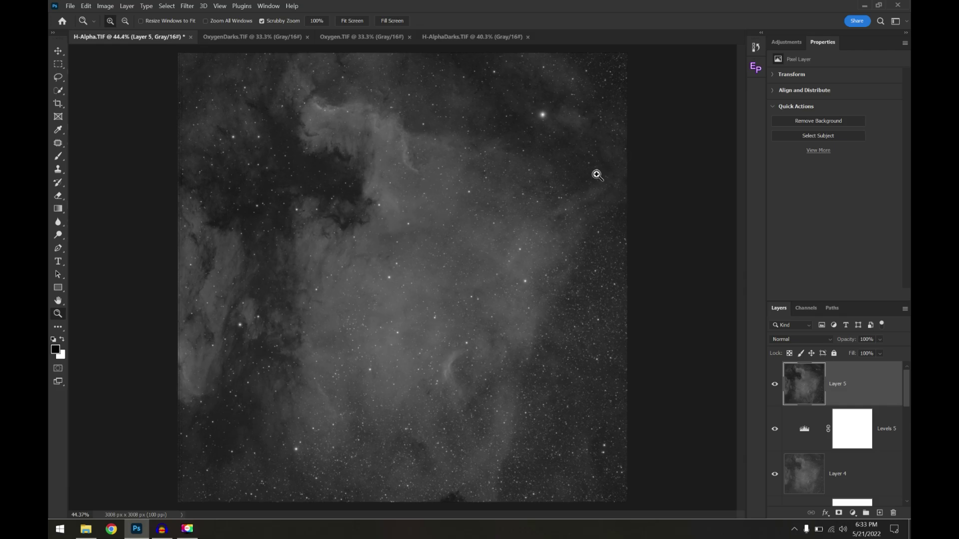
Stretch H-AlphaDarks with three Levels passes (midtones, black point), stamping each onto a new layer.
click(462, 38)
click(786, 41)
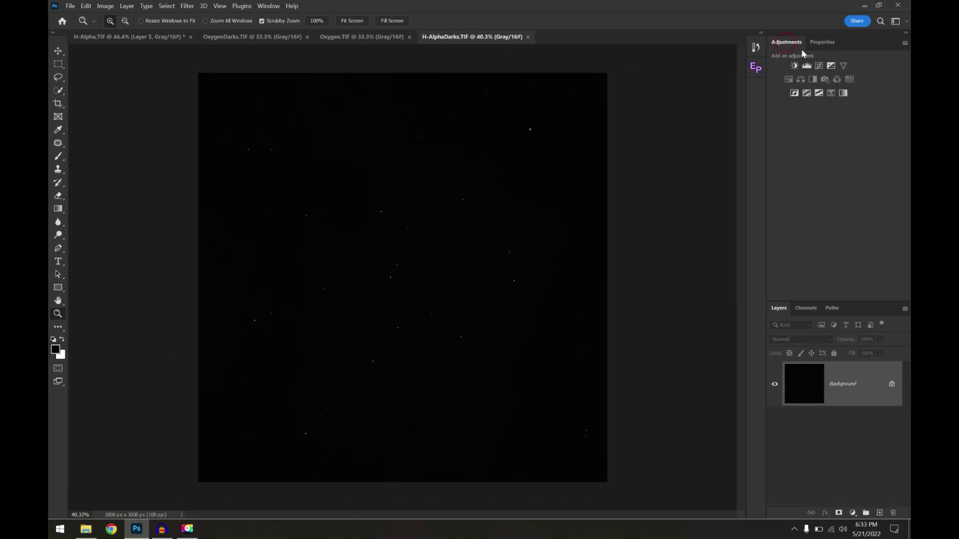
click(806, 66)
drag(842, 150, 810, 145)
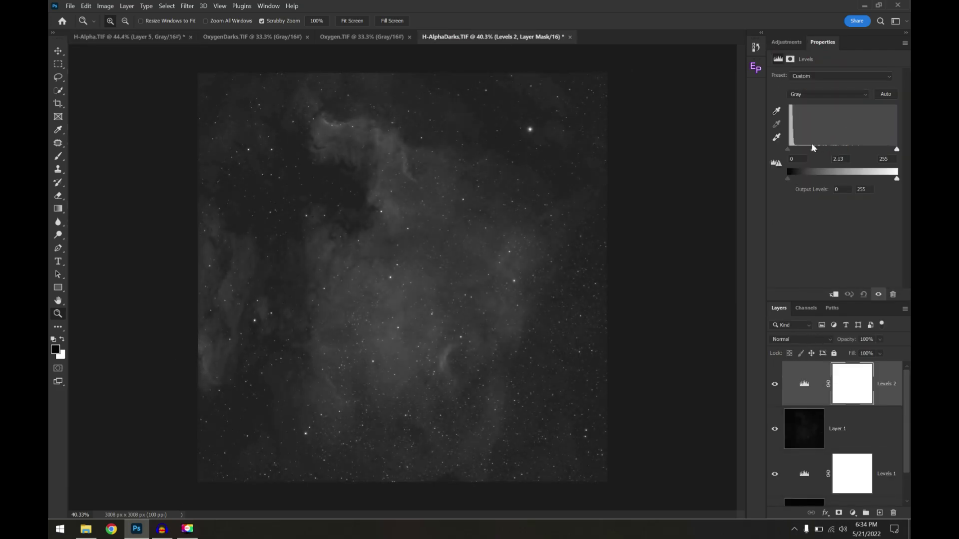
key(ctrl+shift+alt+e)
click(794, 44)
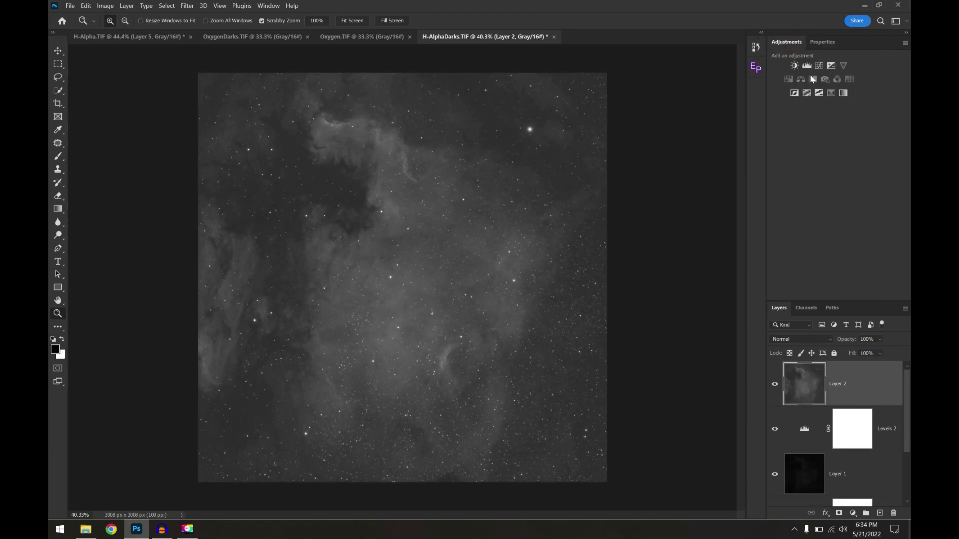
click(806, 67)
drag(790, 149, 842, 150)
key(ctrl+shift+alt+e)
click(786, 41)
click(808, 66)
key(ctrl+shift+alt+e)
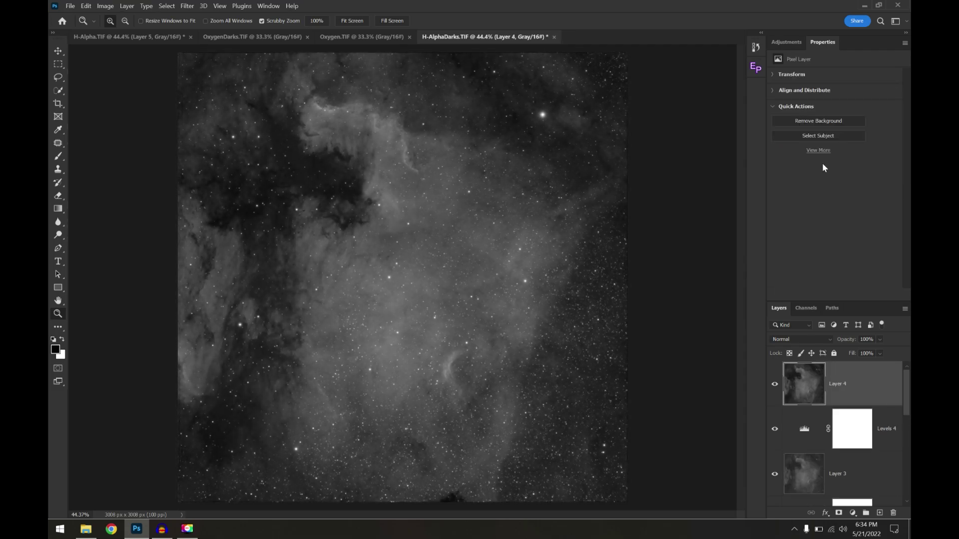
Compare H-Alpha with H-AlphaDarks, then add a Levels layer to H-Alpha with black input 4.
click(149, 37)
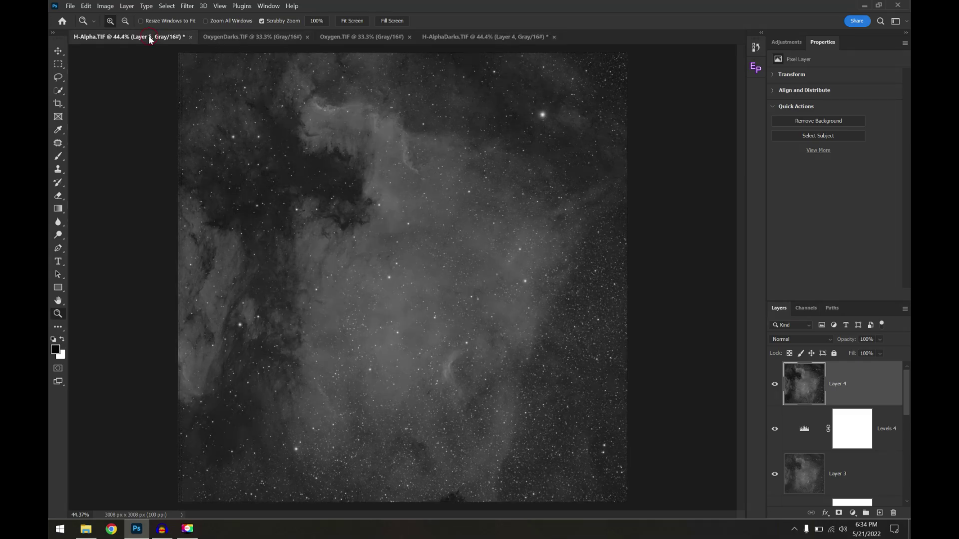
click(482, 37)
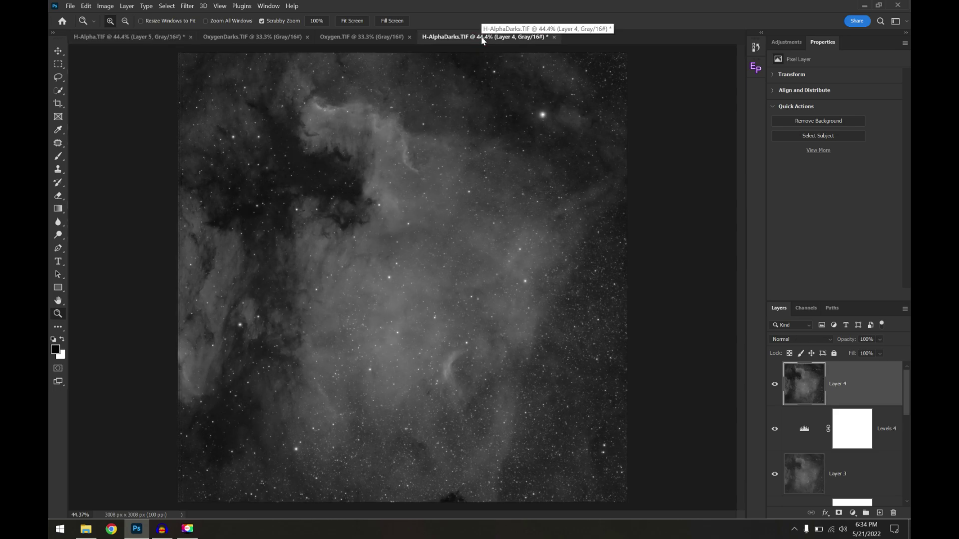
click(148, 37)
click(787, 44)
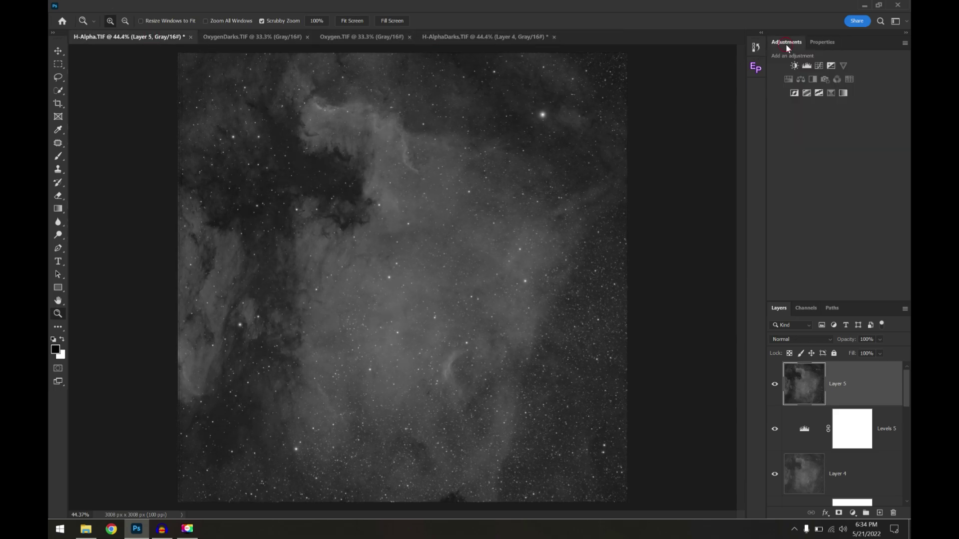
click(806, 66)
drag(788, 148, 790, 148)
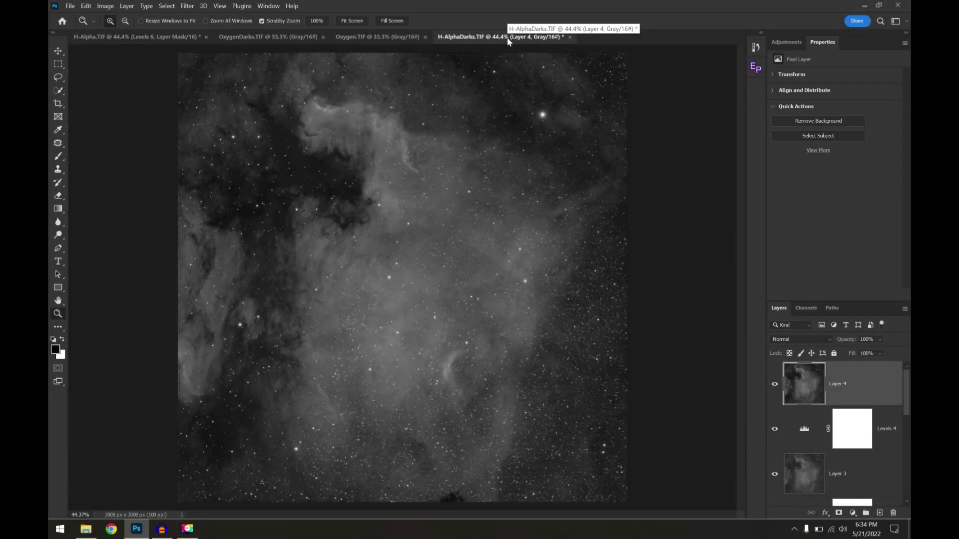
Alternate between stretched Oxygen and OxygenDarks, then zoom ~283% into OxygenDarks' dark regions.
click(381, 36)
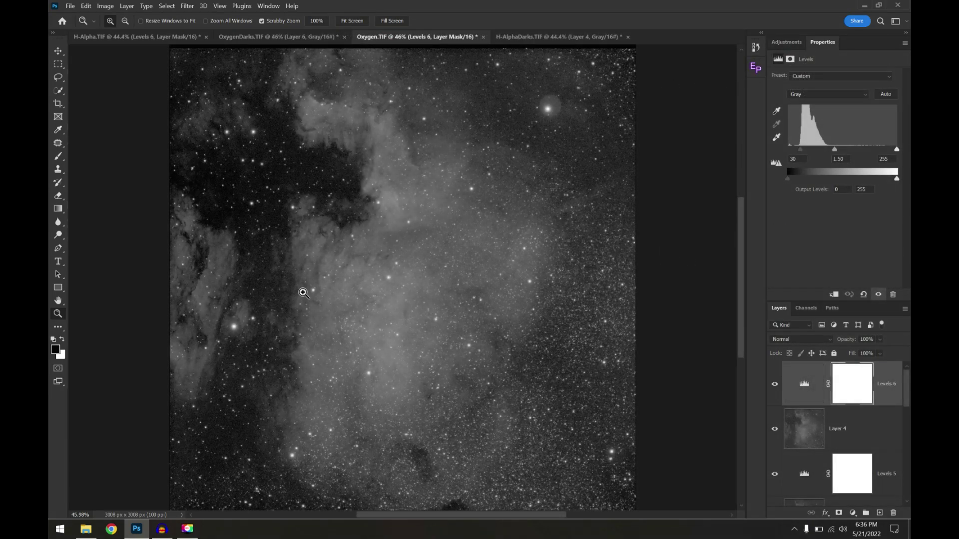
click(259, 38)
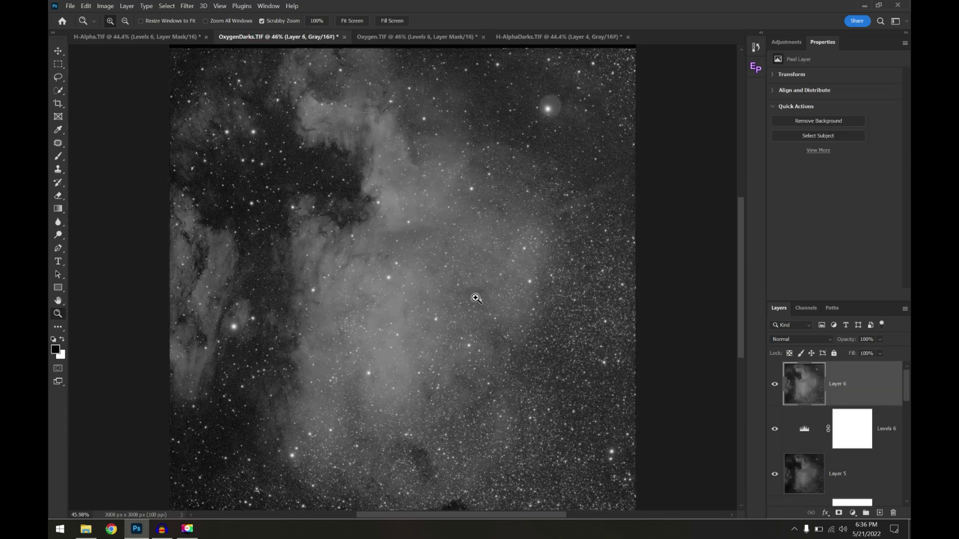
click(374, 41)
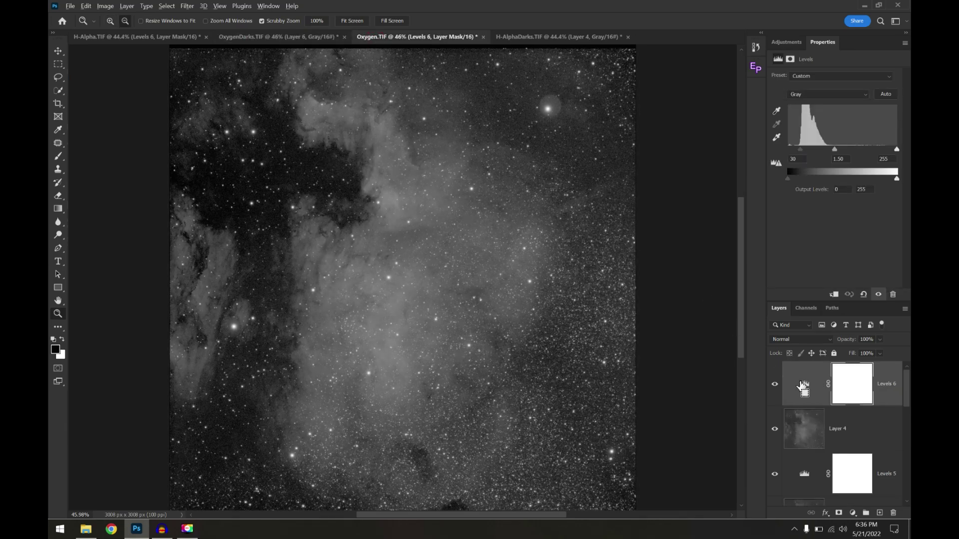
click(274, 37)
drag(345, 186, 397, 213)
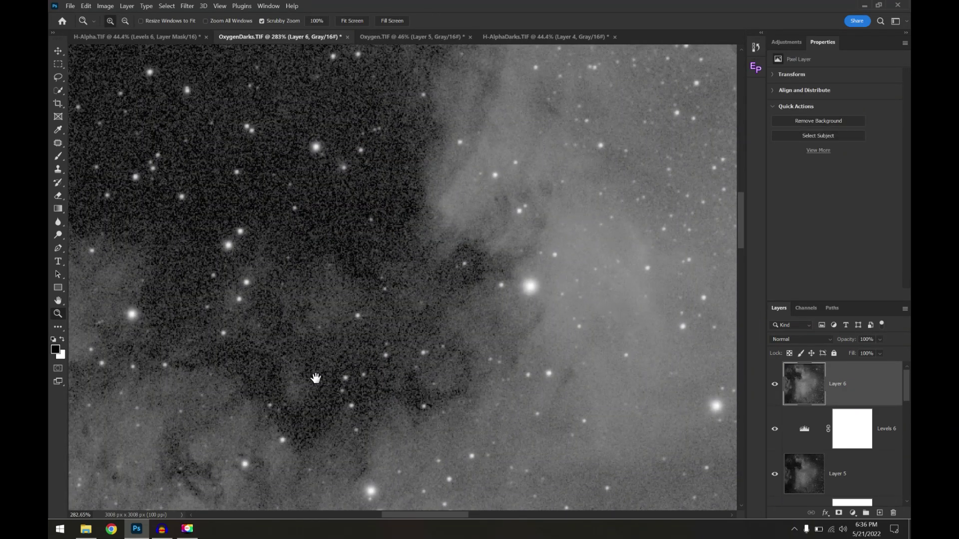
drag(314, 379, 608, 136)
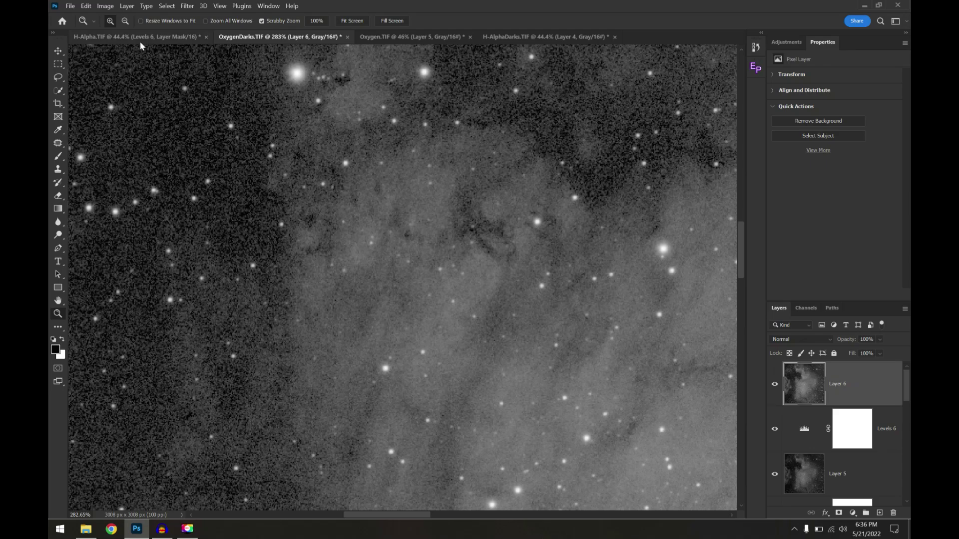
click(530, 40)
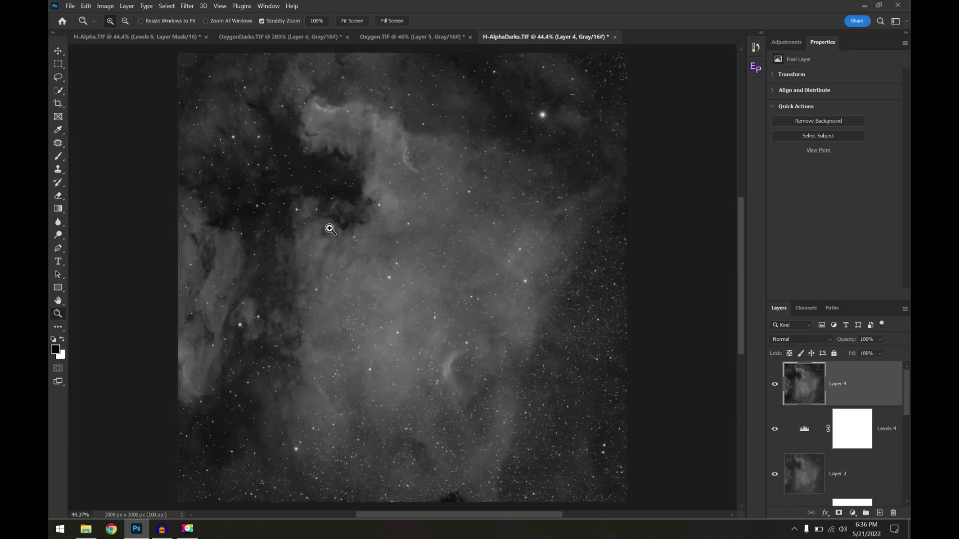
drag(329, 224, 454, 216)
drag(228, 294, 332, 265)
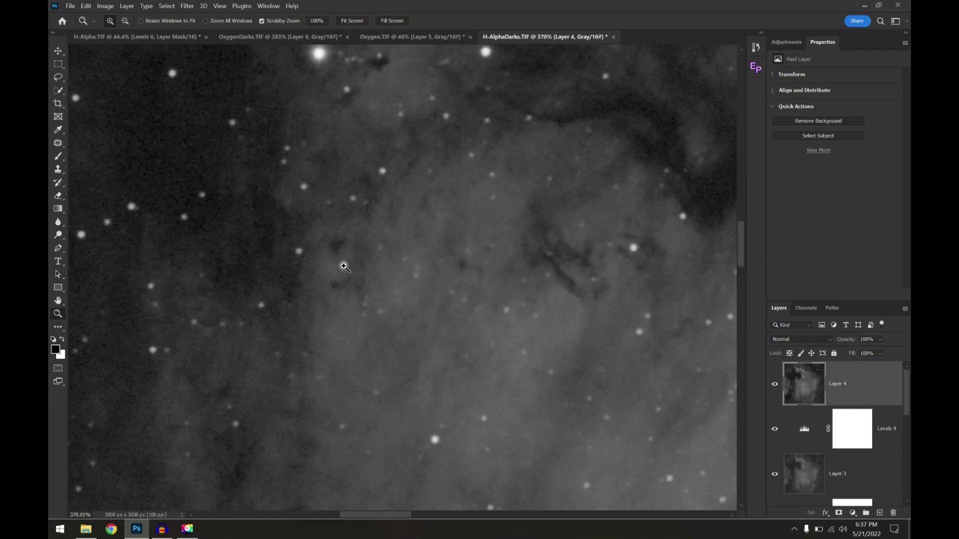
alt+click(344, 267)
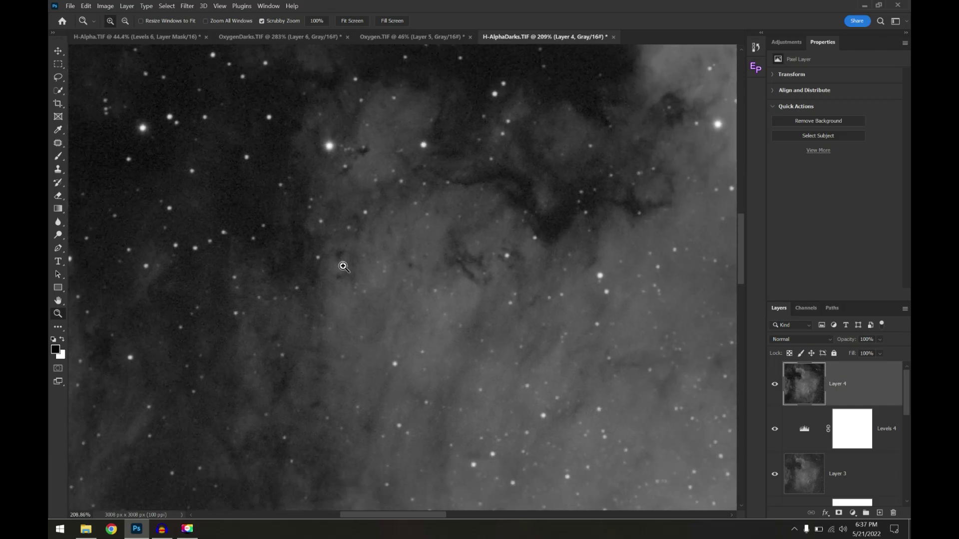
drag(608, 157, 282, 356)
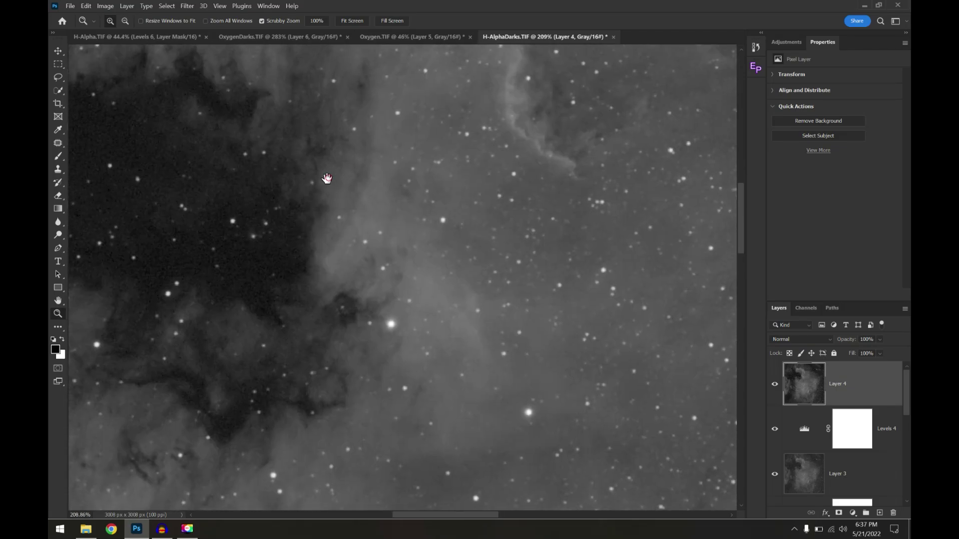
drag(326, 178, 515, 422)
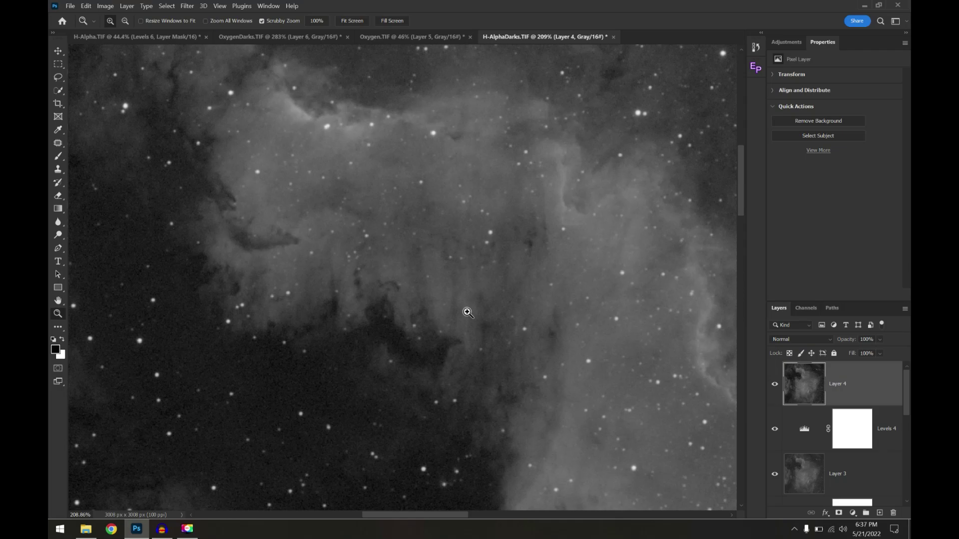
scroll(468, 312, down, 3)
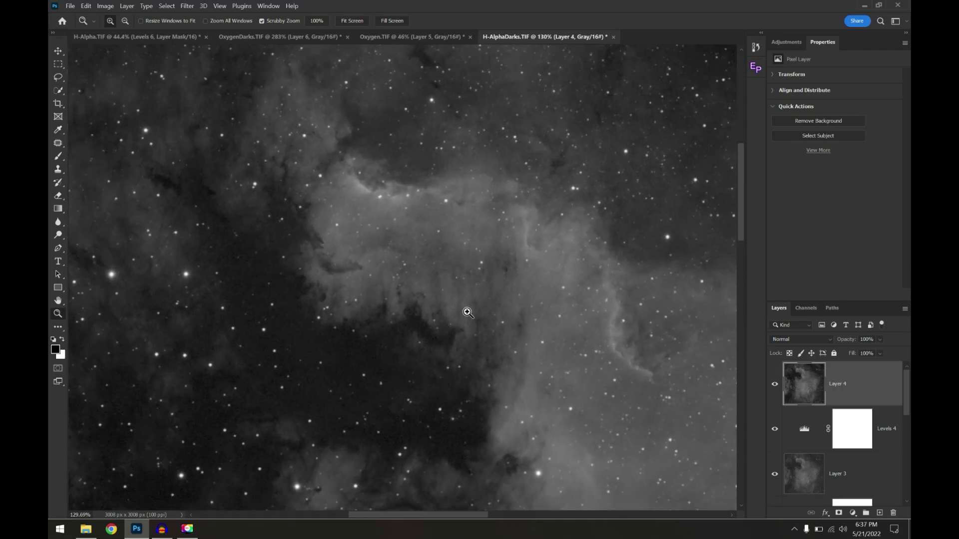
scroll(468, 313, down, 2)
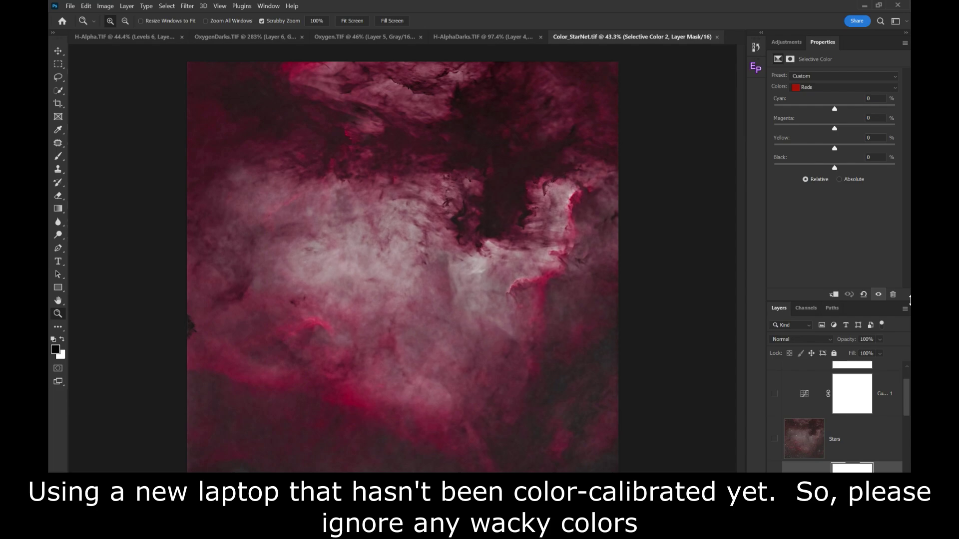
Scroll down and back up through the Color_StarNet.tif Layers panel to review its layer stack.
scroll(875, 425, down, 3)
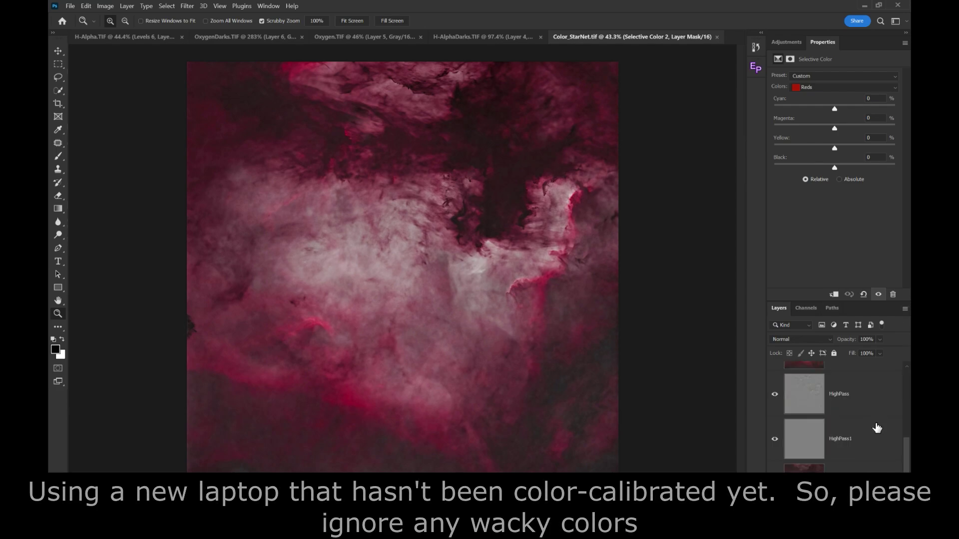
scroll(877, 427, down, 2)
scroll(877, 428, up, 3)
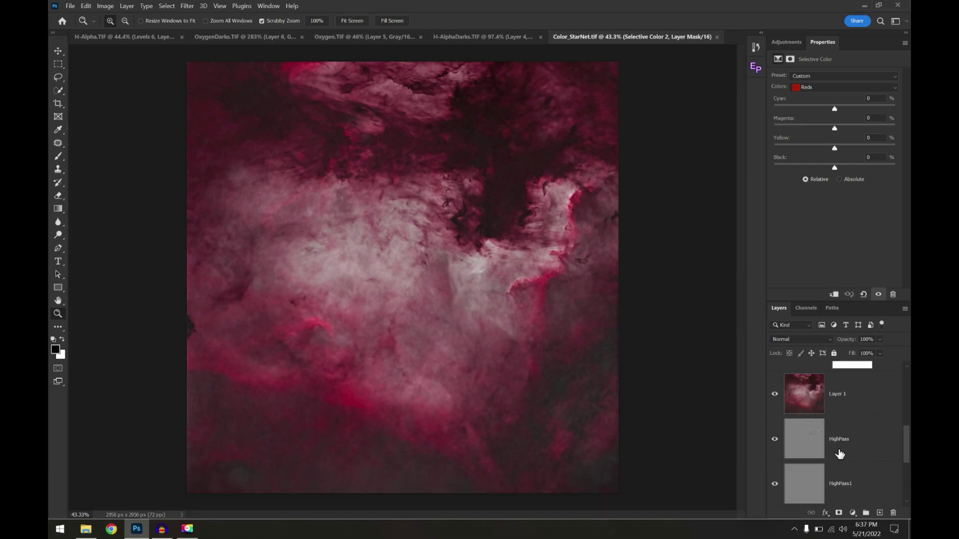
scroll(867, 427, up, 3)
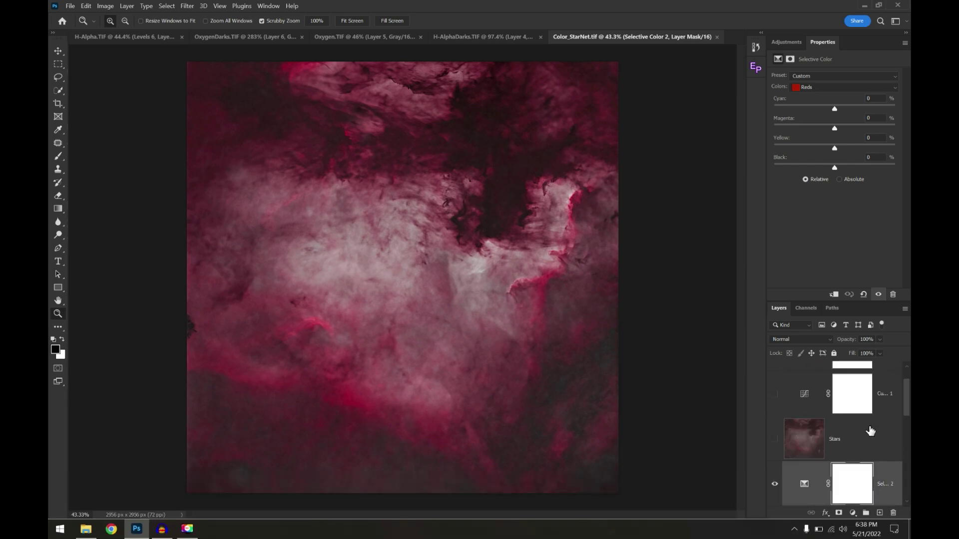
scroll(869, 439, up, 1)
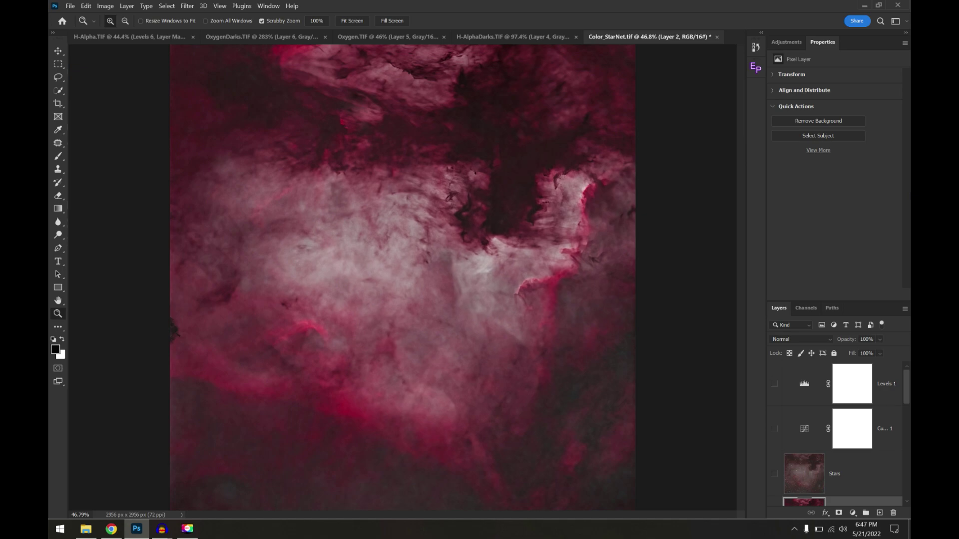
scroll(535, 203, down, 2)
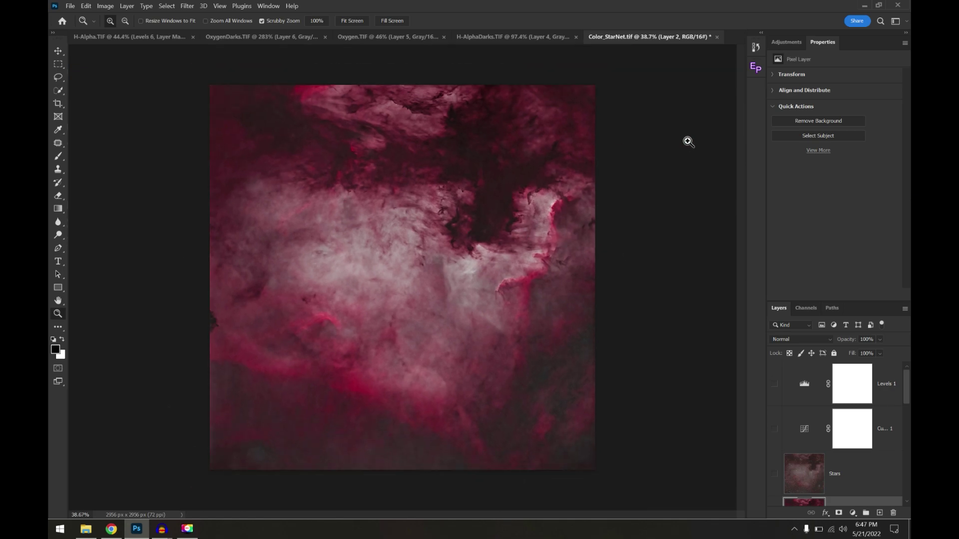